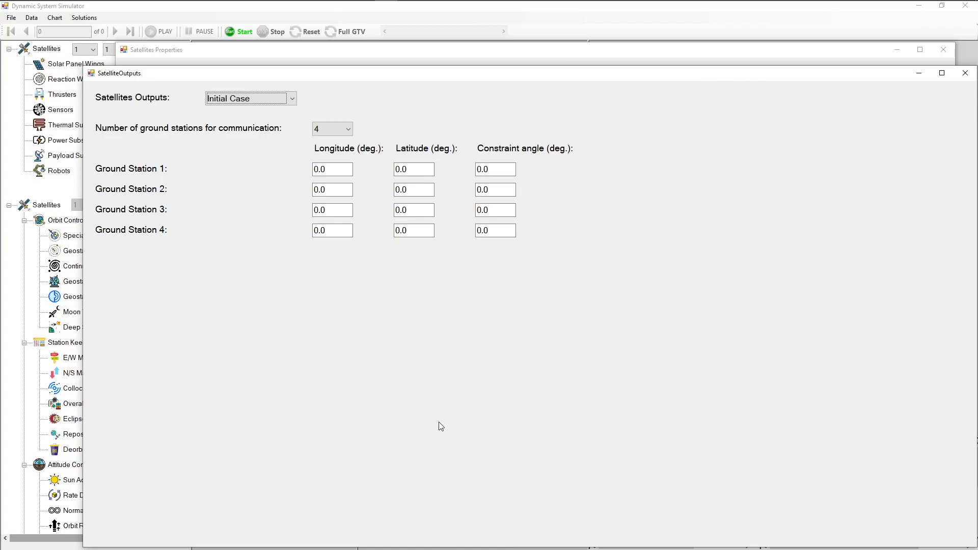
Change the Satellites Outputs category from Initial Case to Orbit Control
{"action": "left_click", "coordinate": [292, 100]}
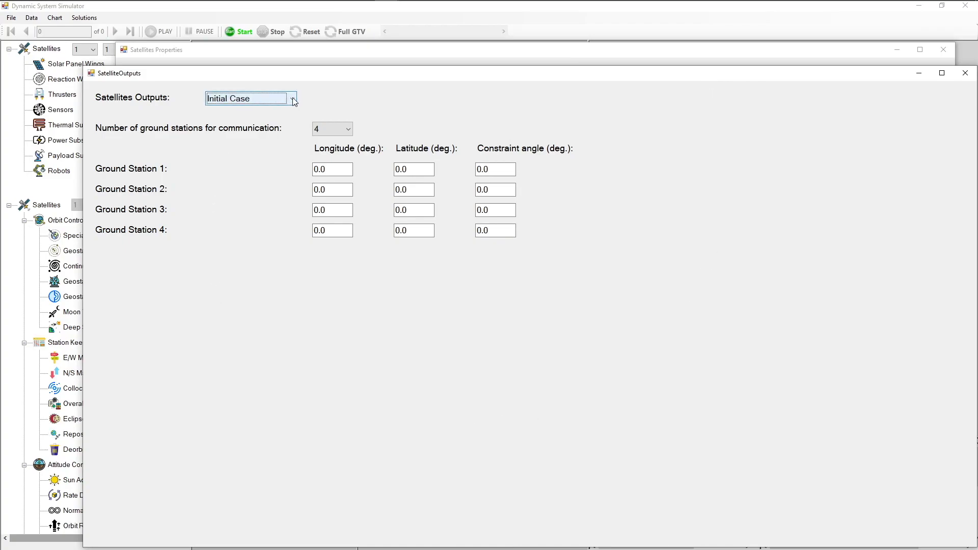
{"action": "left_click", "coordinate": [293, 101]}
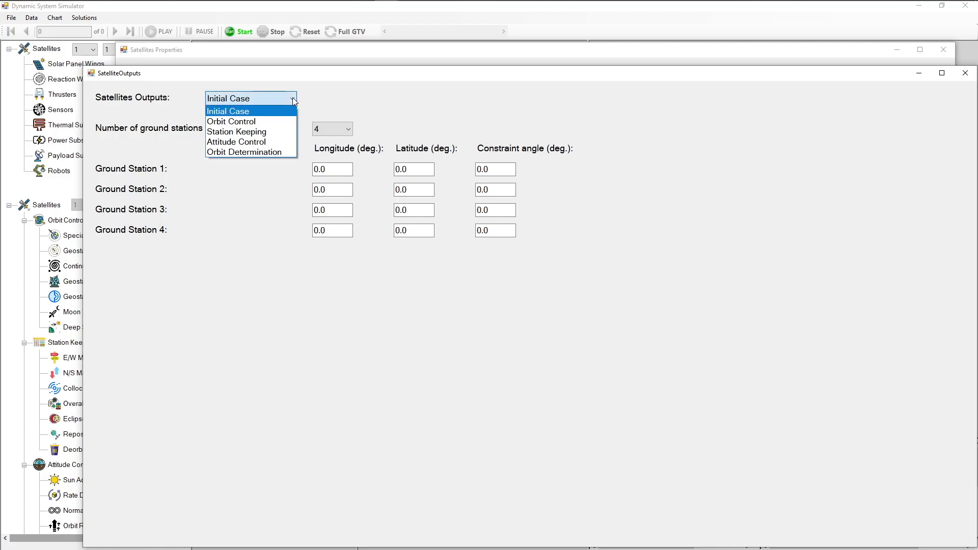
{"action": "left_click", "coordinate": [256, 122]}
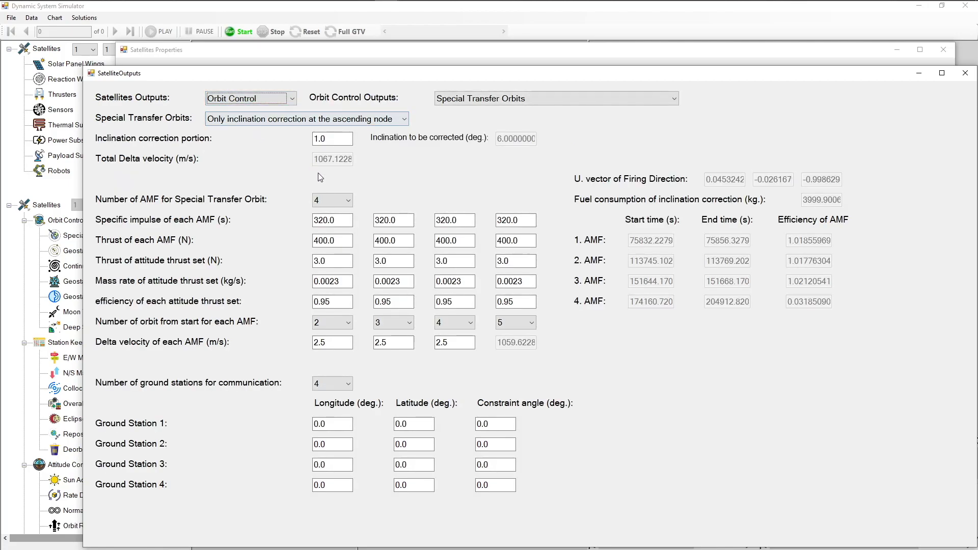
Set the special transfer orbit's Number of AMF to 1
{"action": "left_click", "coordinate": [326, 201]}
{"action": "left_click", "coordinate": [321, 213]}
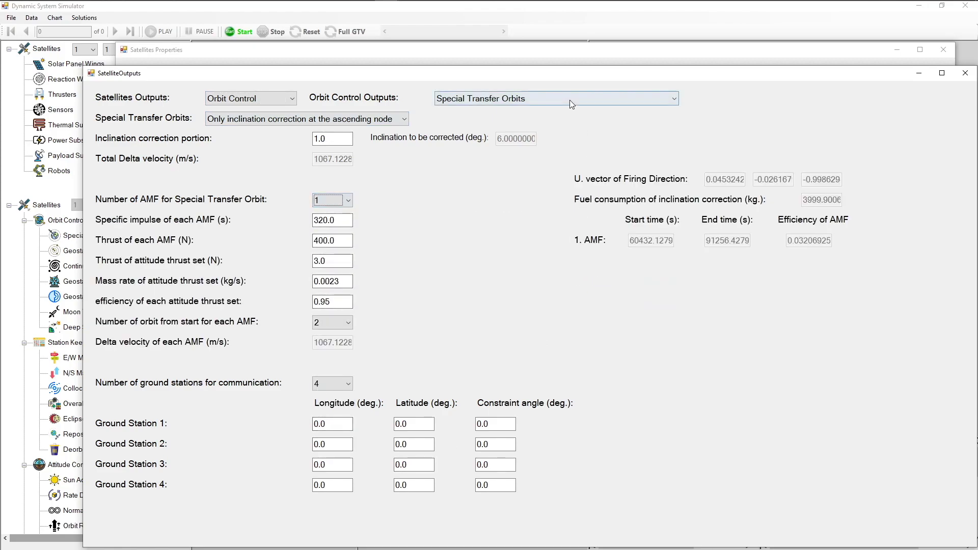
{"action": "left_click", "coordinate": [676, 99]}
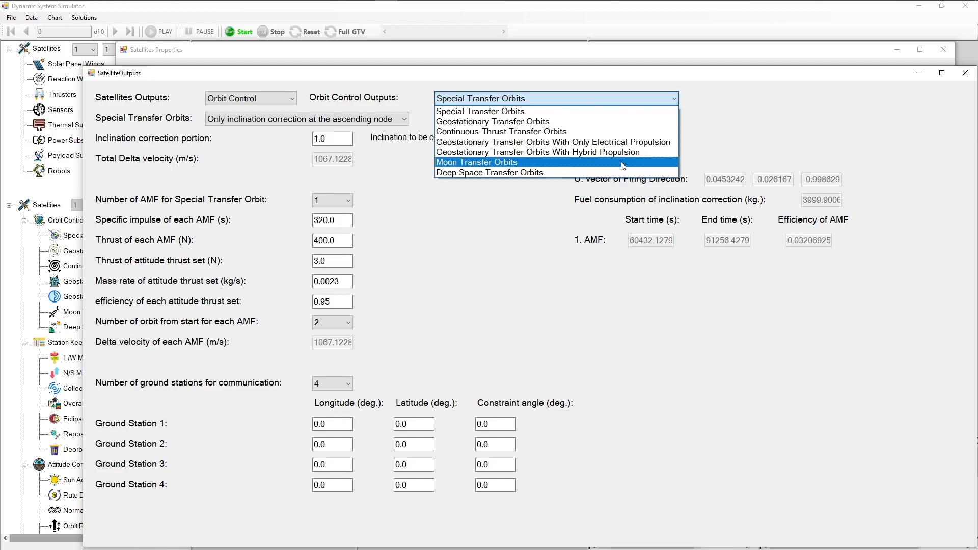
Select Moon Transfer Orbits to load the escape-velocity Moon catch case
{"action": "left_click", "coordinate": [623, 163]}
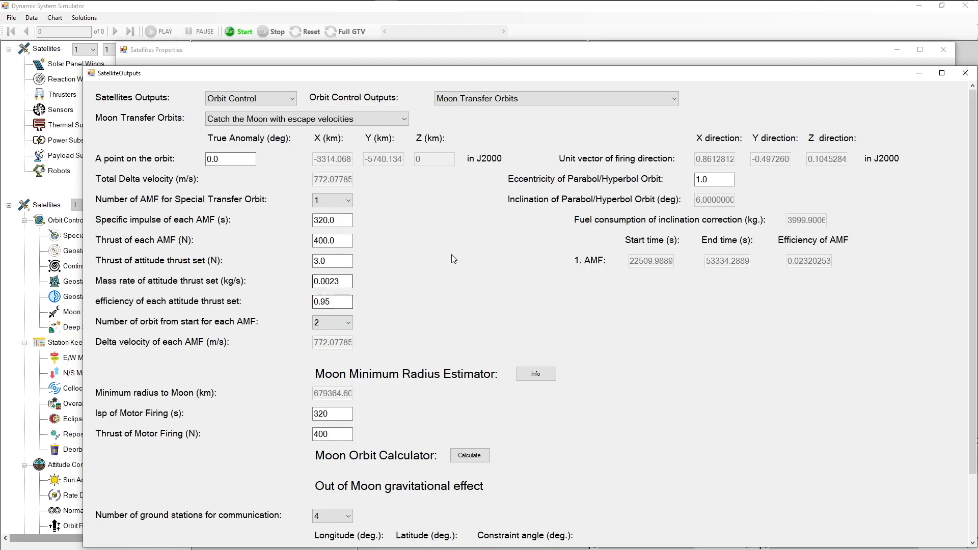
{"action": "left_click", "coordinate": [500, 52]}
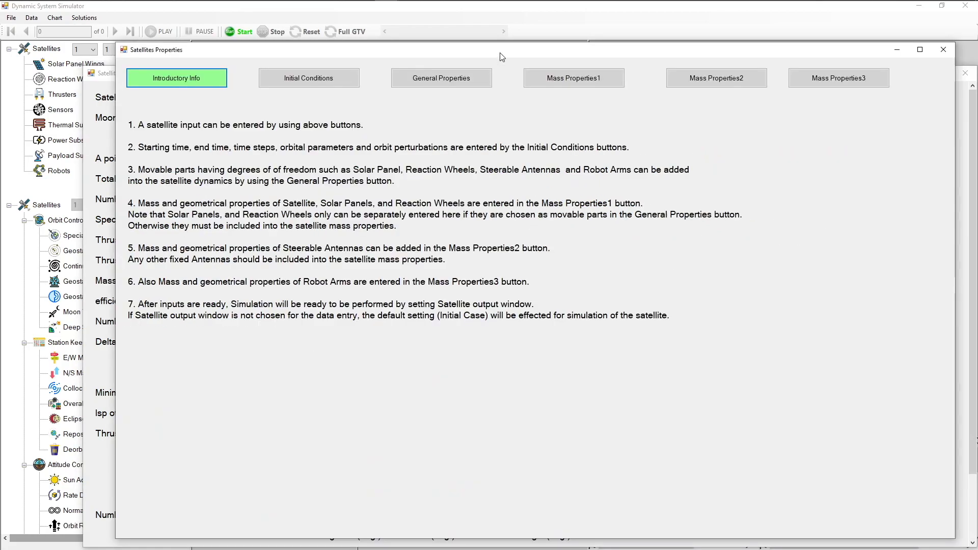
{"action": "left_click", "coordinate": [303, 83]}
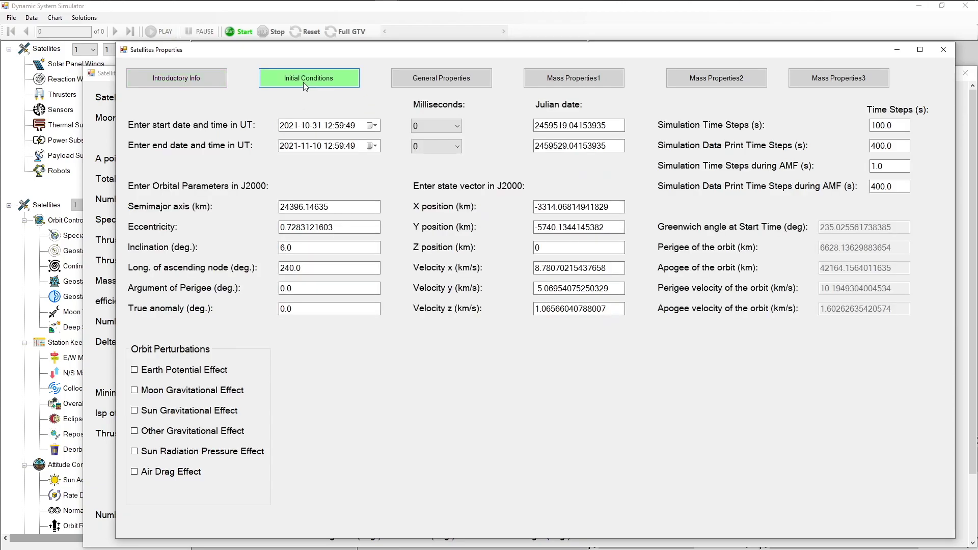
{"action": "left_click", "coordinate": [291, 126]}
{"action": "key", "text": "Up"}
{"action": "key", "text": "Up"}
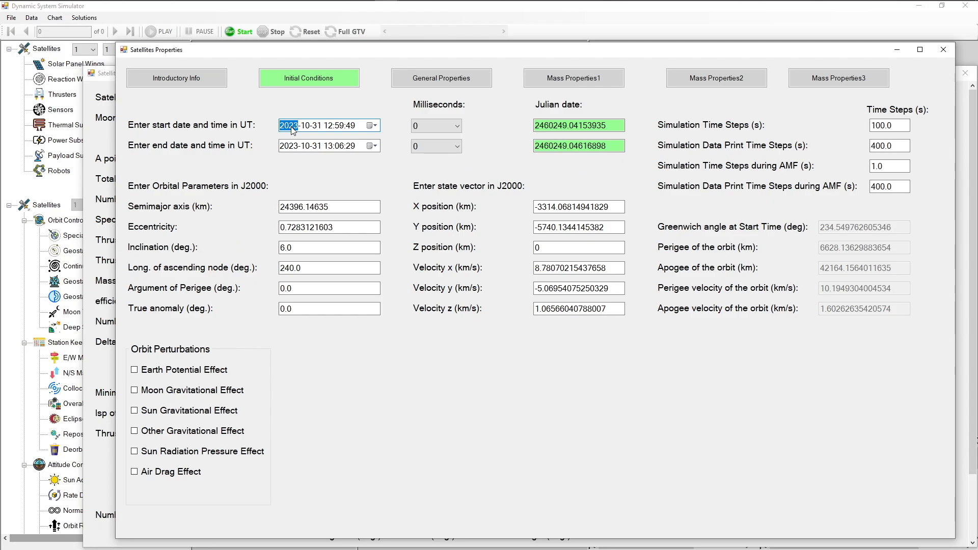
{"action": "key", "text": "Right"}
{"action": "type", "text": "1"}
{"action": "key", "text": "Right"}
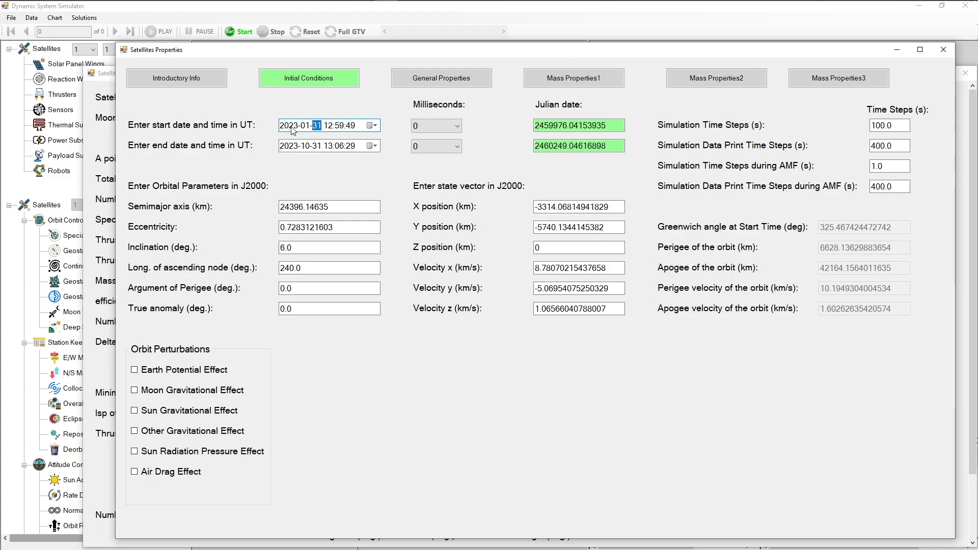
{"action": "type", "text": "5"}
{"action": "key", "text": "Right"}
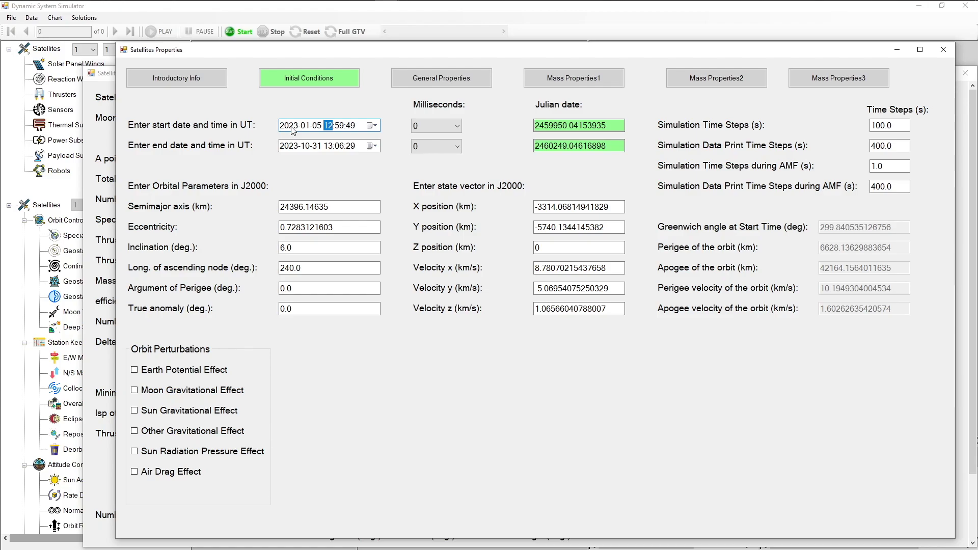
{"action": "type", "text": "00"}
{"action": "key", "text": "Right"}
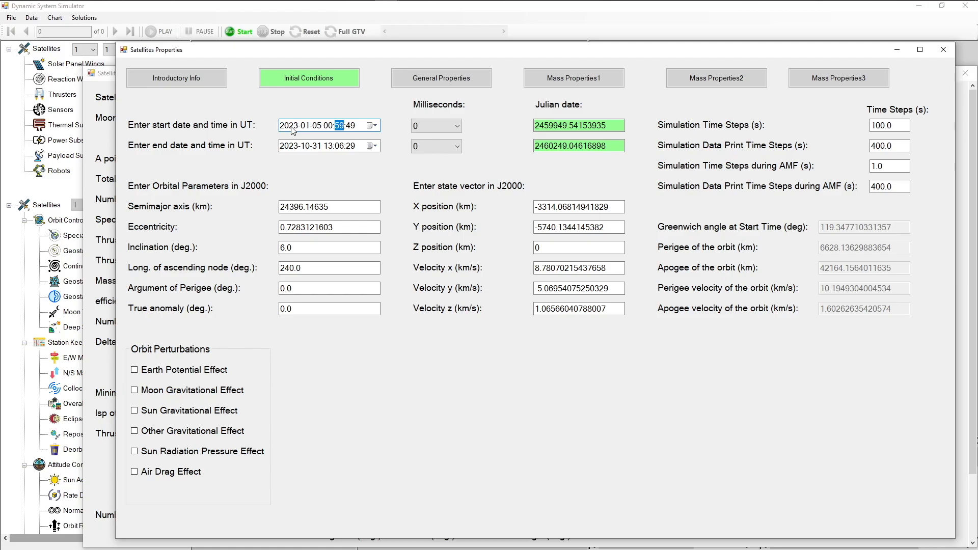
{"action": "type", "text": "00"}
{"action": "key", "text": "Right"}
{"action": "type", "text": "0"}
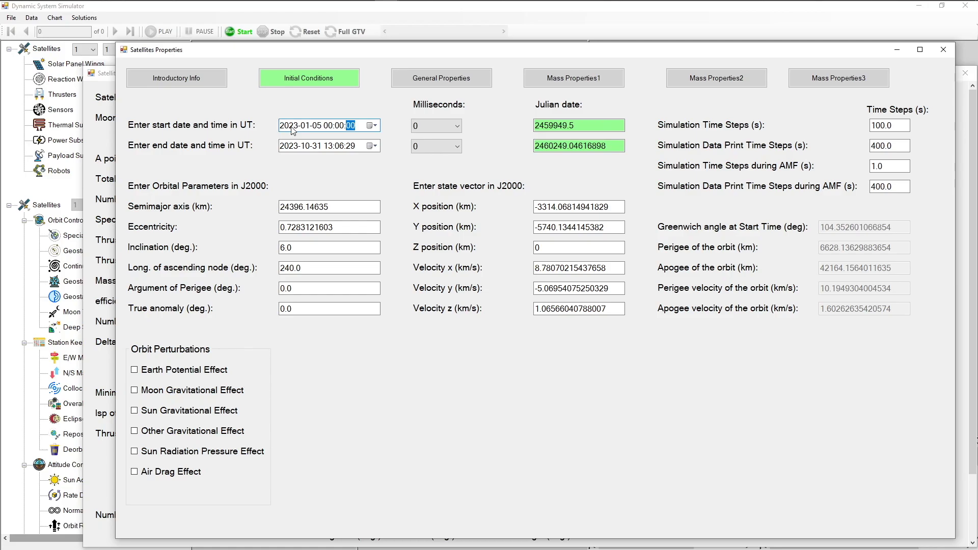
{"action": "left_click", "coordinate": [305, 146]}
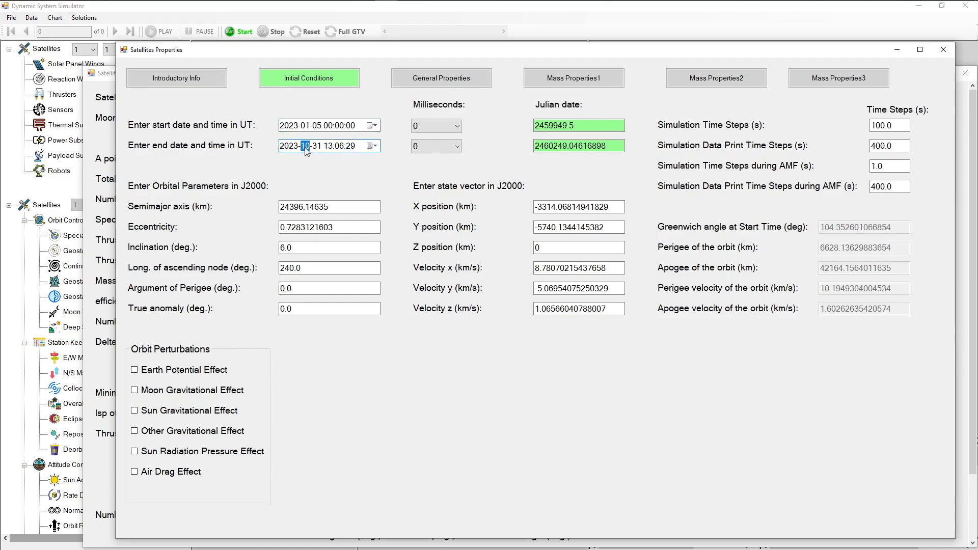
{"action": "type", "text": "2"}
{"action": "key", "text": "Right"}
{"action": "type", "text": "05"}
{"action": "key", "text": "Right"}
{"action": "type", "text": "00"}
{"action": "key", "text": "Right"}
{"action": "type", "text": "00"}
{"action": "key", "text": "Right"}
{"action": "type", "text": "00"}
Enter semimajor axis 60000 km, eccentricity 0, inclination 29°, and ascending node longitude 0
{"action": "double_click", "coordinate": [319, 206]}
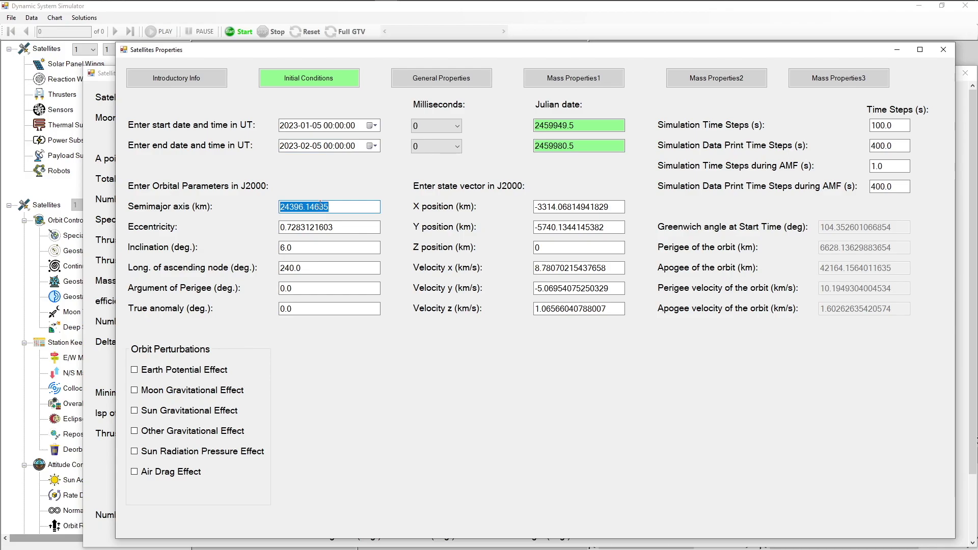
{"action": "type", "text": "600"}
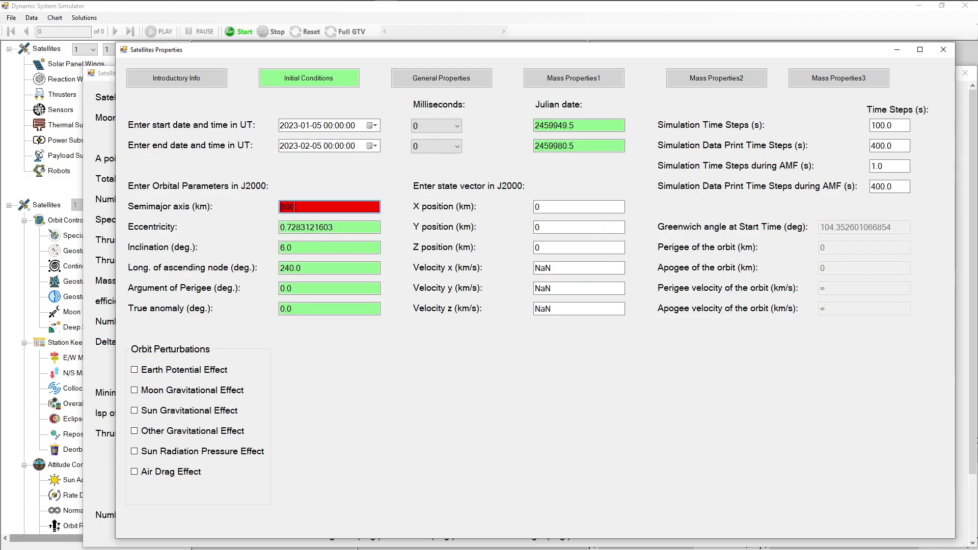
{"action": "type", "text": "00"}
{"action": "key", "text": "Tab"}
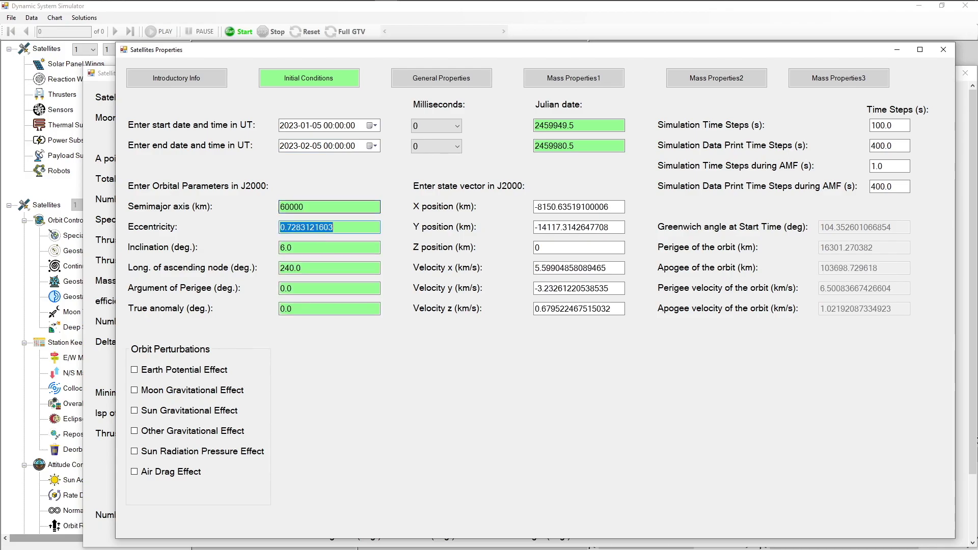
{"action": "type", "text": "0"}
{"action": "key", "text": "Tab"}
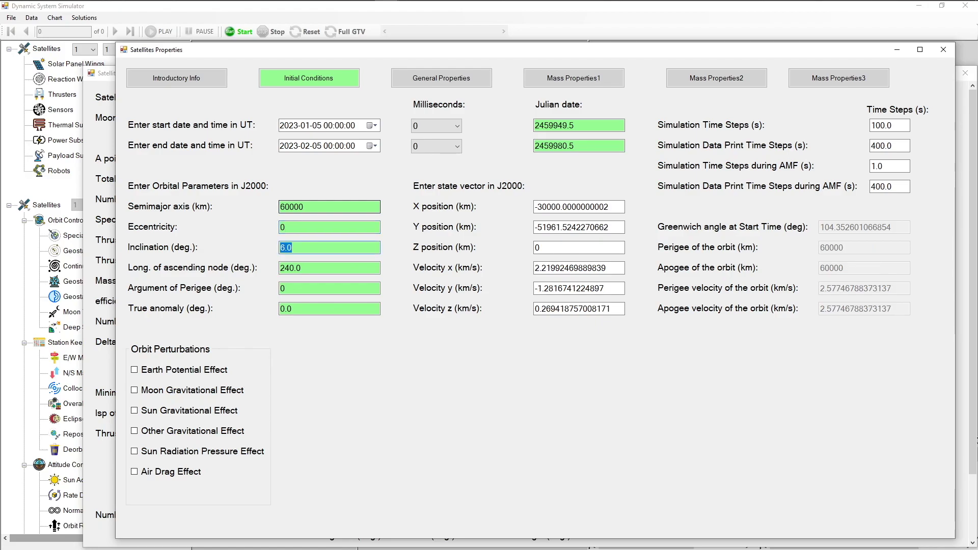
{"action": "type", "text": "29"}
{"action": "key", "text": "Tab"}
{"action": "type", "text": "0"}
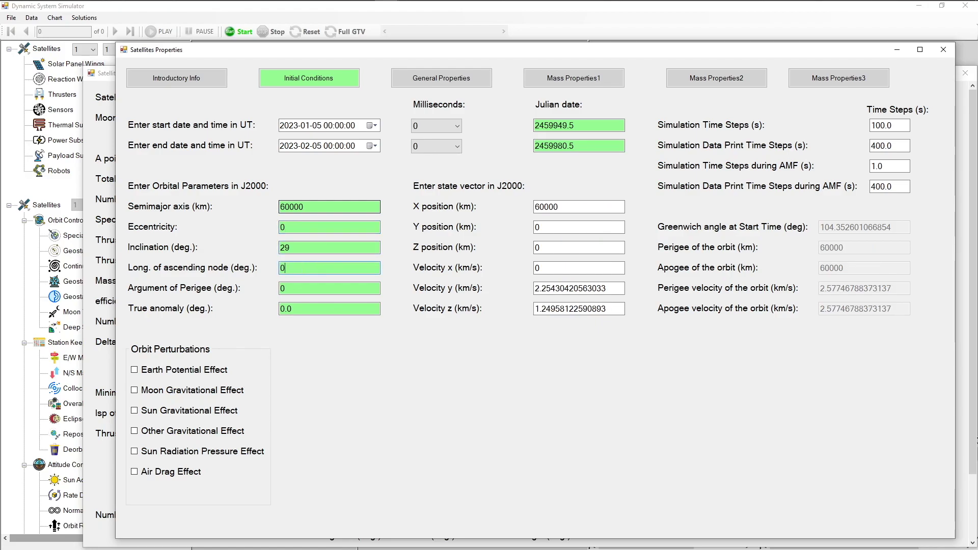
Set the simulation and AMF print time steps to 1000 s, then return to the outputs window
{"action": "left_click", "coordinate": [880, 145]}
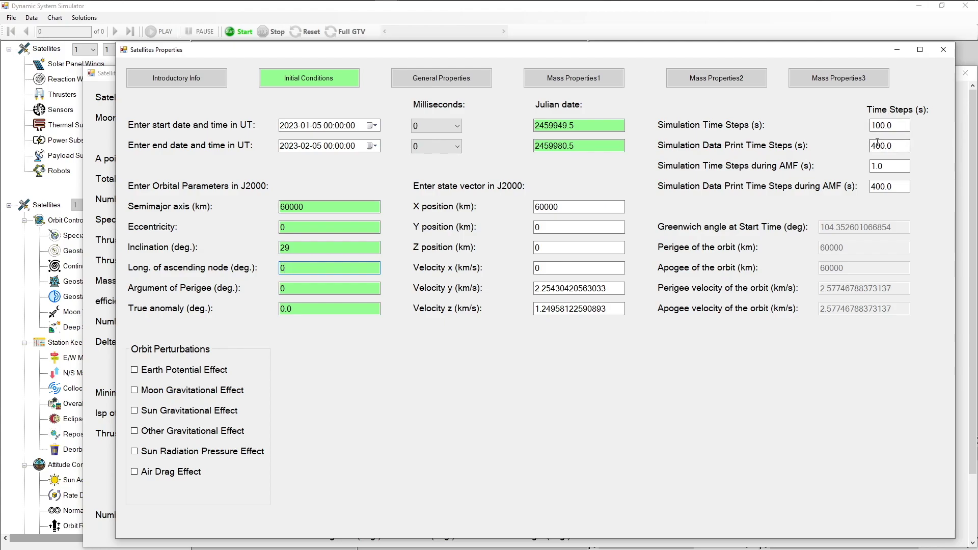
{"action": "left_click_drag", "start_coordinate": [877, 145], "coordinate": [869, 146]}
{"action": "type", "text": "1"}
{"action": "type", "text": "0"}
{"action": "left_click_drag", "start_coordinate": [877, 187], "coordinate": [870, 187]}
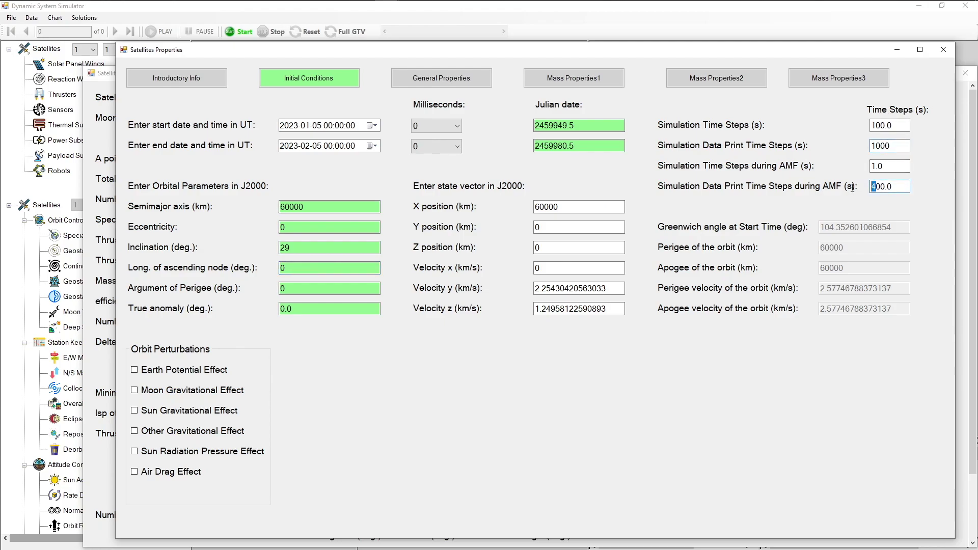
{"action": "type", "text": "1"}
{"action": "type", "text": "0"}
{"action": "left_click", "coordinate": [316, 207]}
{"action": "left_click", "coordinate": [105, 368]}
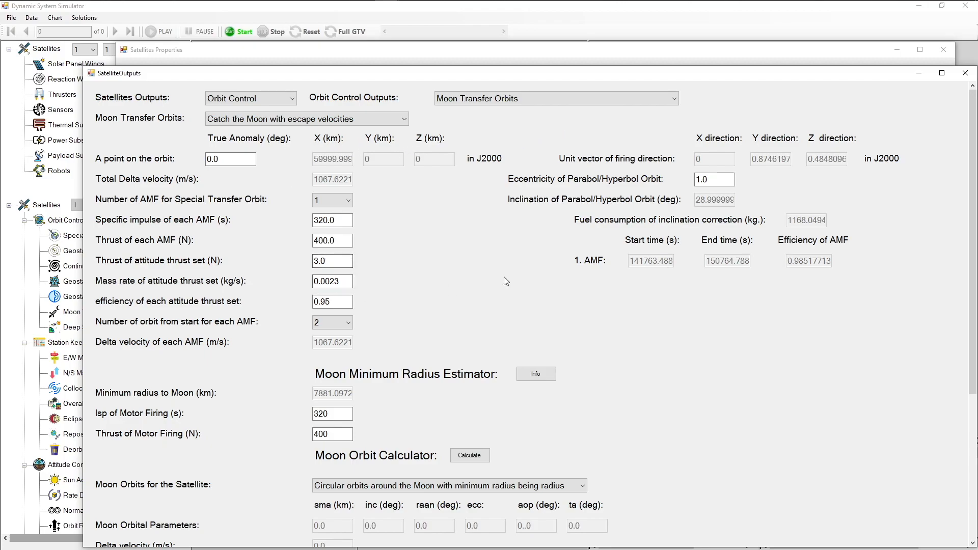
{"action": "scroll", "coordinate": [505, 281], "scroll_direction": "down", "scroll_amount": 2}
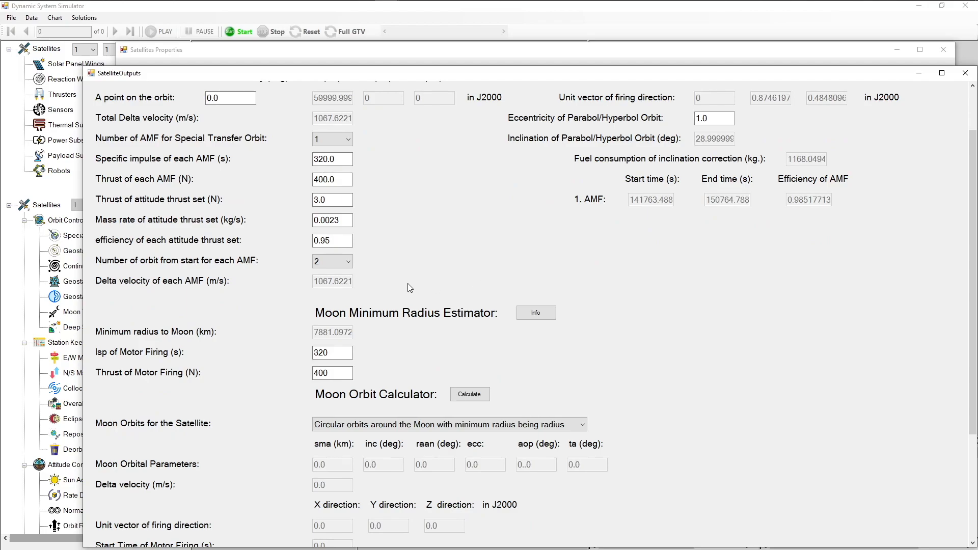
{"action": "left_click", "coordinate": [332, 261]}
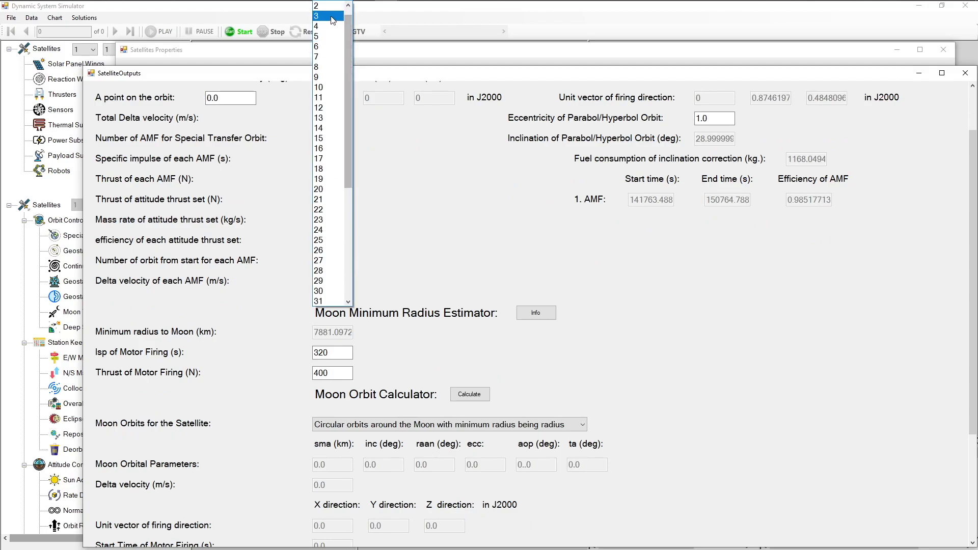
{"action": "left_click", "coordinate": [332, 17]}
{"action": "scroll", "coordinate": [314, 297], "scroll_direction": "up", "scroll_amount": 2}
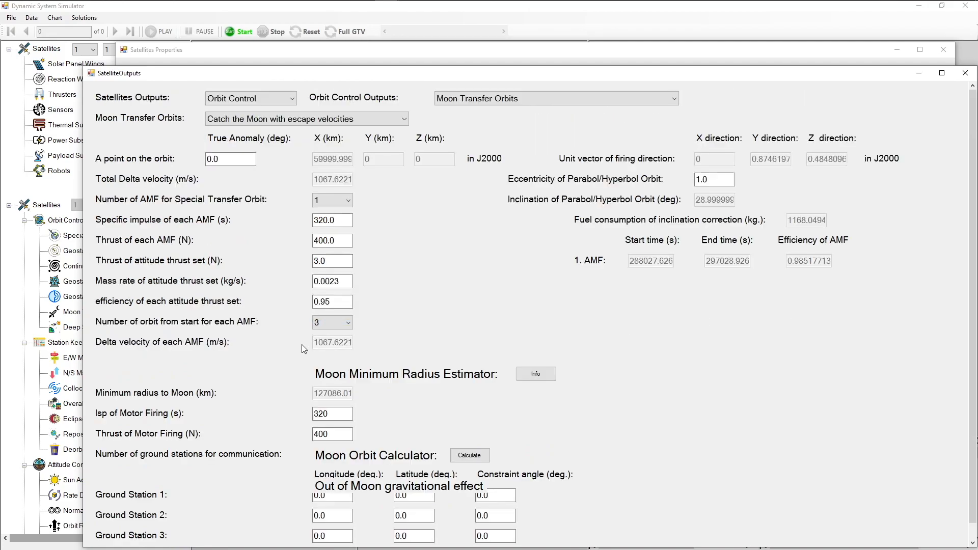
{"action": "left_click", "coordinate": [344, 323]}
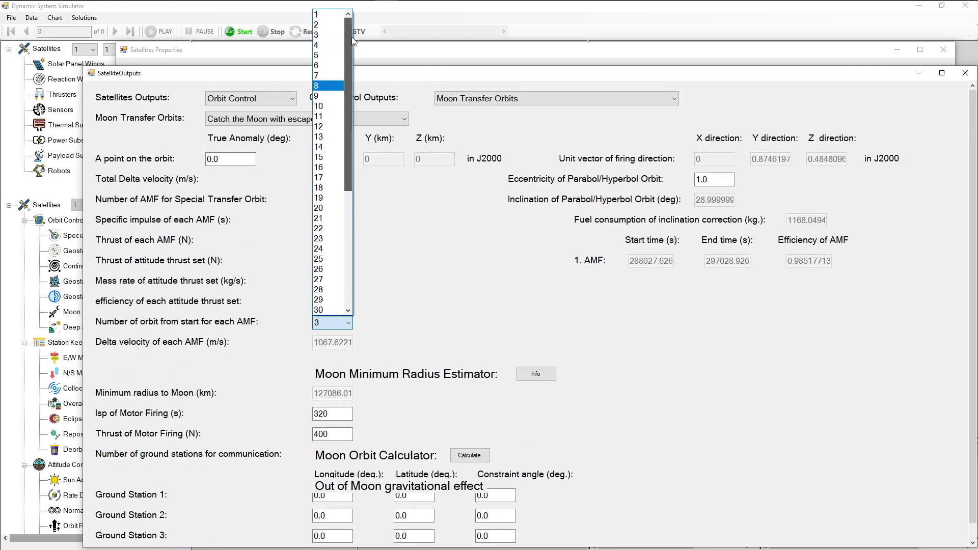
{"action": "left_click", "coordinate": [328, 24]}
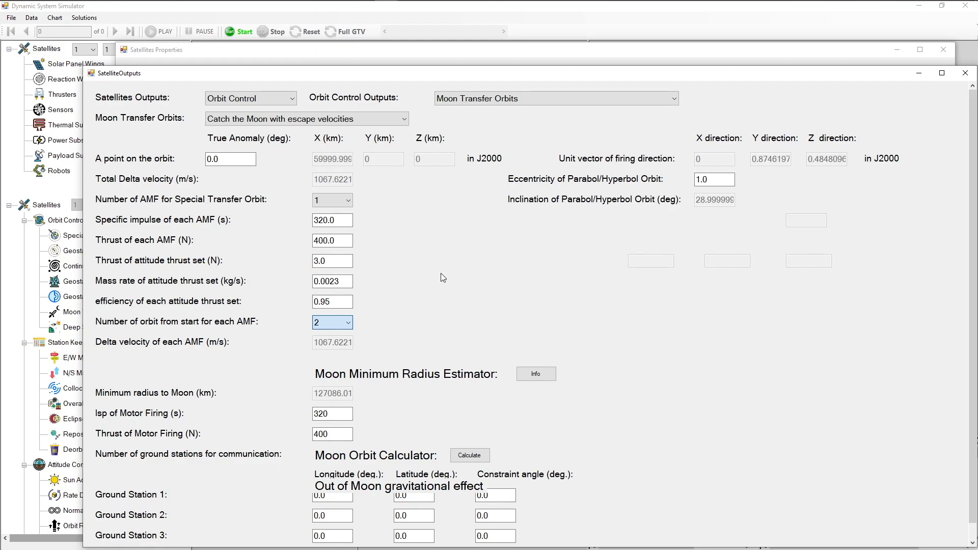
{"action": "scroll", "coordinate": [441, 272], "scroll_direction": "down", "scroll_amount": 1}
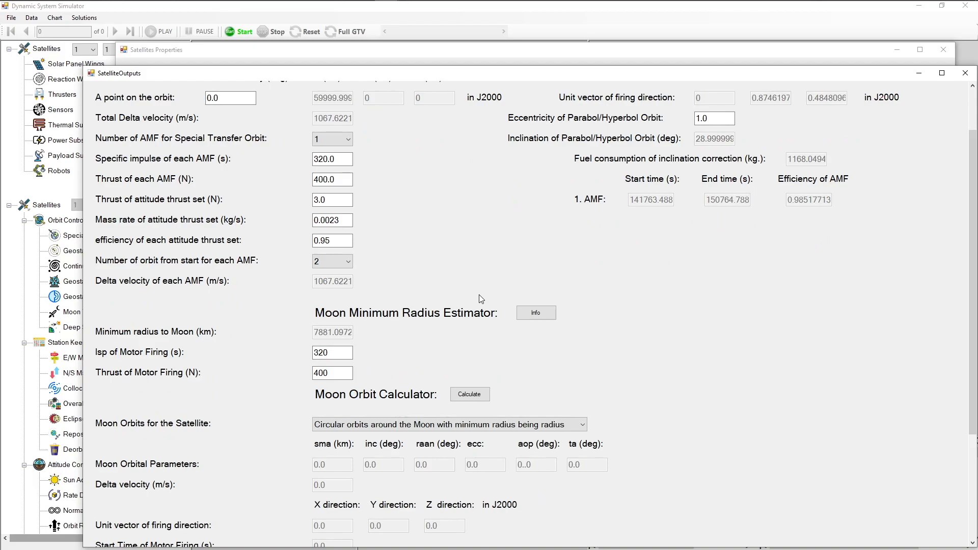
{"action": "scroll", "coordinate": [479, 294], "scroll_direction": "down", "scroll_amount": 1}
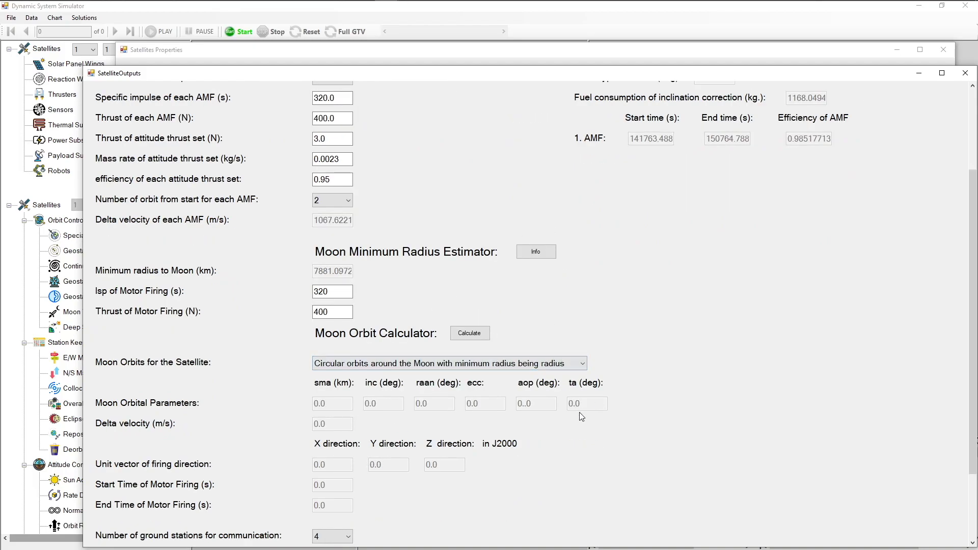
Calculate the circular Moon orbit: 6556 km radius needing 1101.32 m/s
{"action": "left_click", "coordinate": [582, 367]}
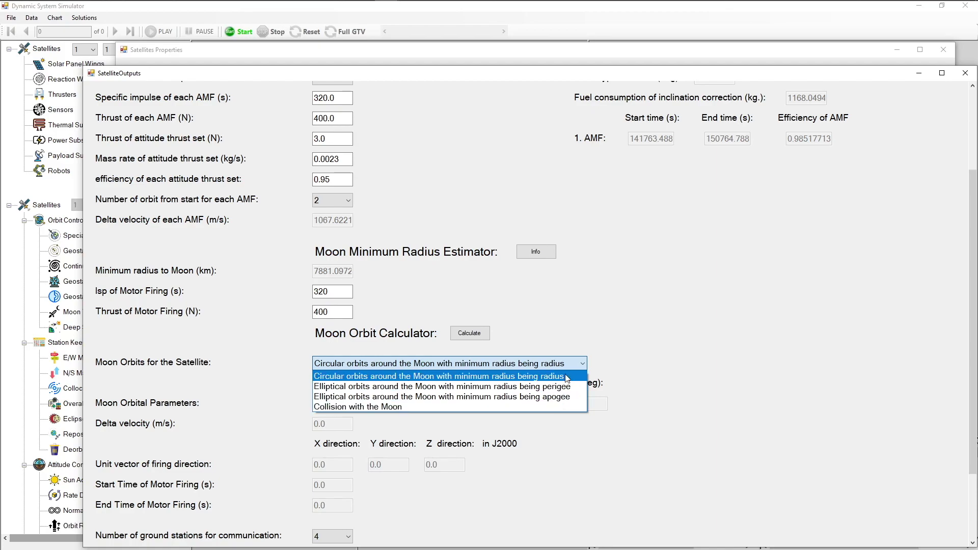
{"action": "left_click", "coordinate": [450, 376]}
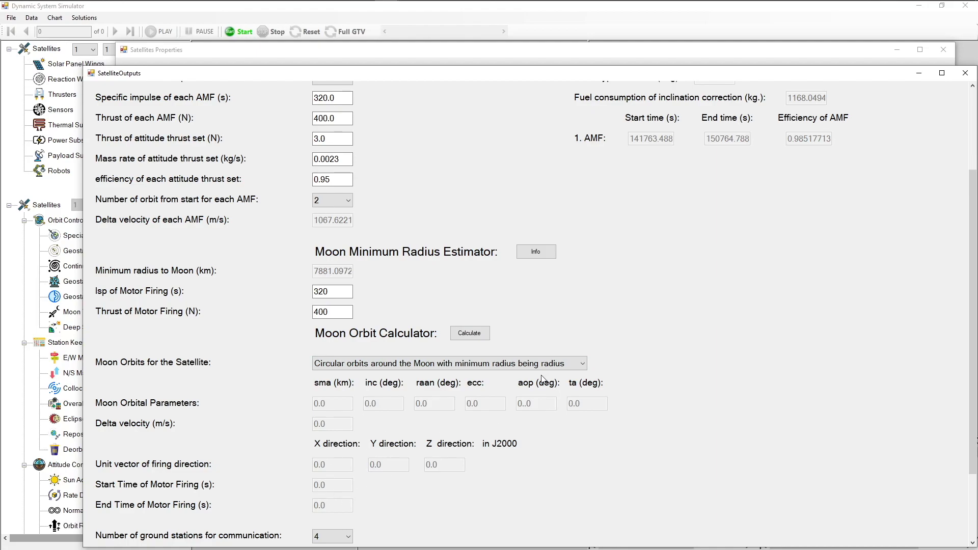
{"action": "left_click", "coordinate": [488, 334]}
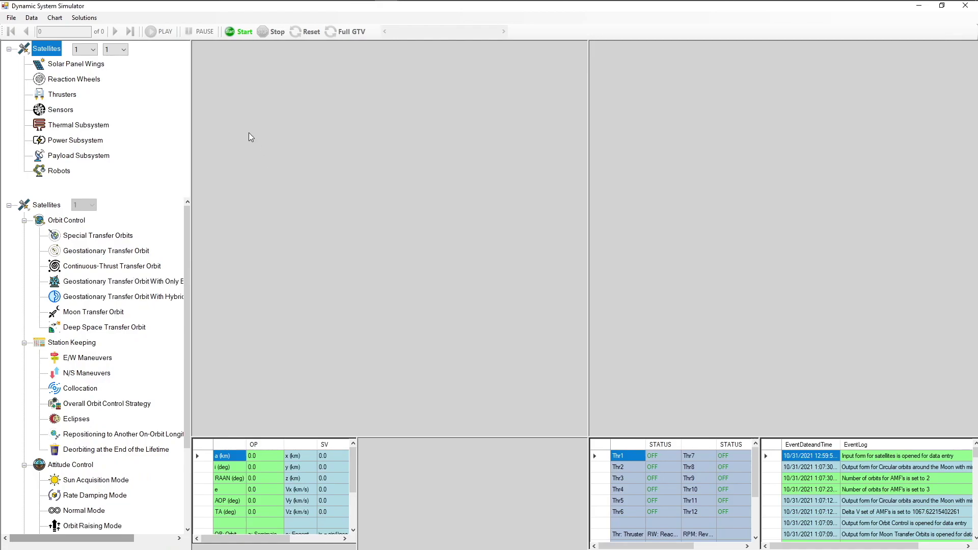
Start the circular Moon orbit simulation and let it finish
{"action": "left_click", "coordinate": [241, 33]}
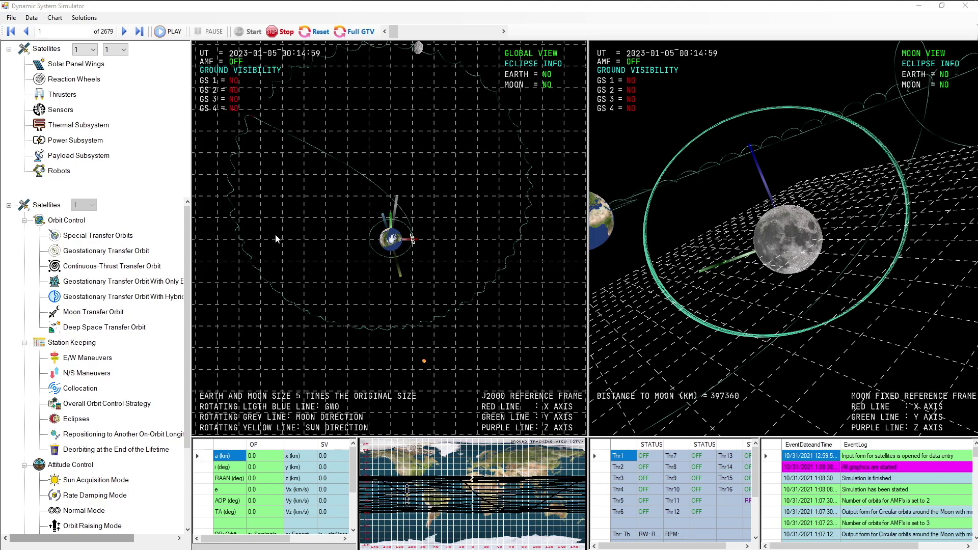
Play the circular-orbit animation, pause it, and scrub ahead to early February
{"action": "left_click", "coordinate": [170, 32]}
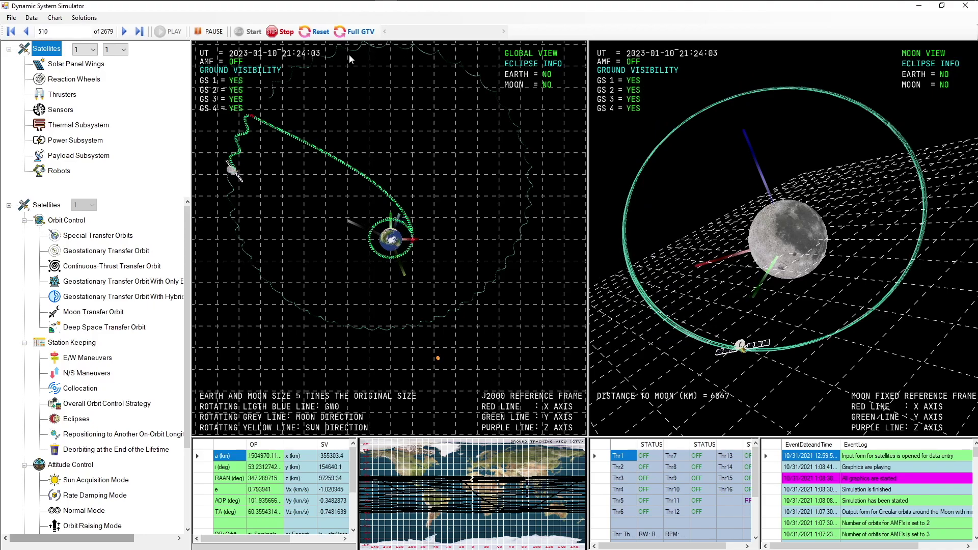
{"action": "left_click", "coordinate": [213, 31]}
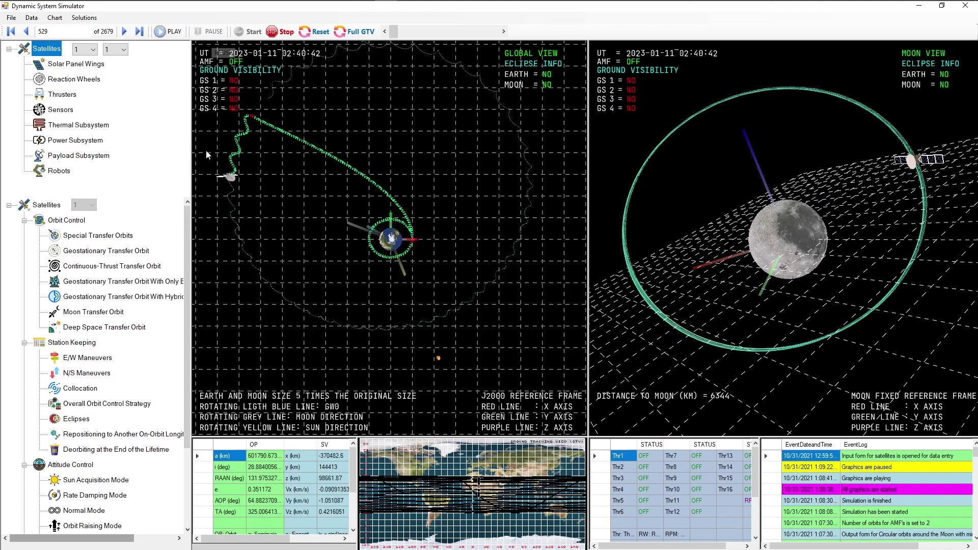
{"action": "left_click_drag", "start_coordinate": [396, 32], "coordinate": [465, 32]}
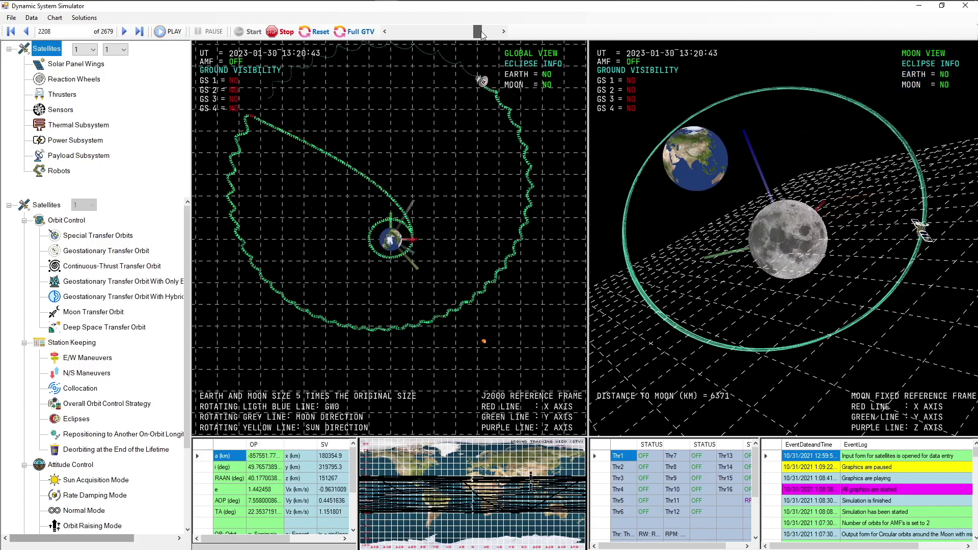
{"action": "mouse_move", "coordinate": [465, 32]}
{"action": "left_mouse_down"}
{"action": "mouse_move", "coordinate": [490, 32]}
{"action": "mouse_move", "coordinate": [478, 31]}
{"action": "left_mouse_up"}
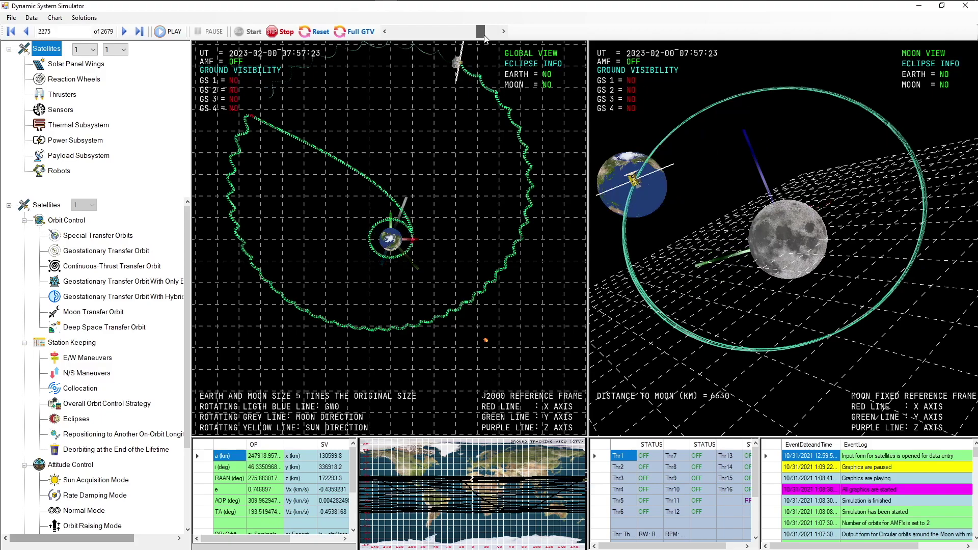
Calculate the elliptical perigee Moon orbit (10927 km perigee, 996 m/s) and close the form
{"action": "left_click", "coordinate": [286, 31]}
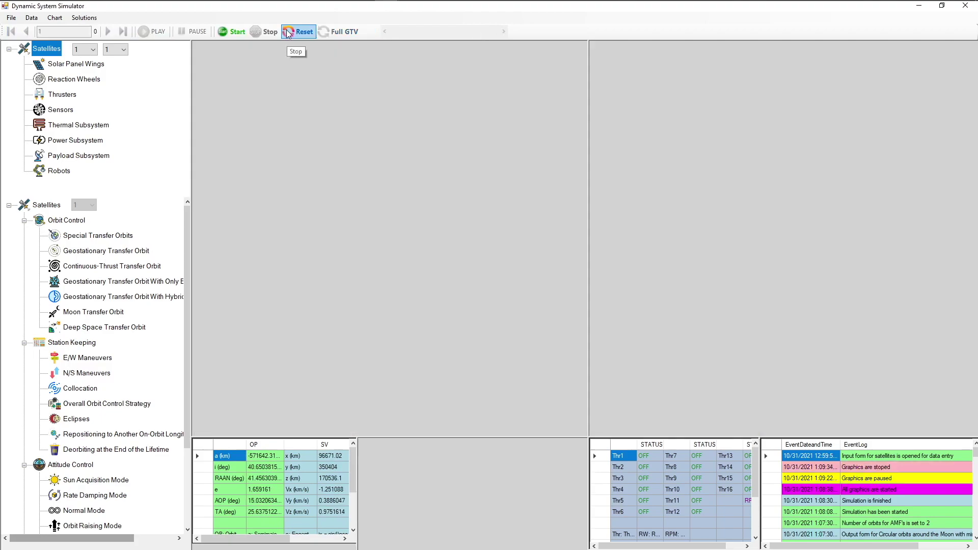
{"action": "left_click", "coordinate": [459, 373]}
{"action": "scroll", "coordinate": [576, 384], "scroll_direction": "up", "scroll_amount": 1}
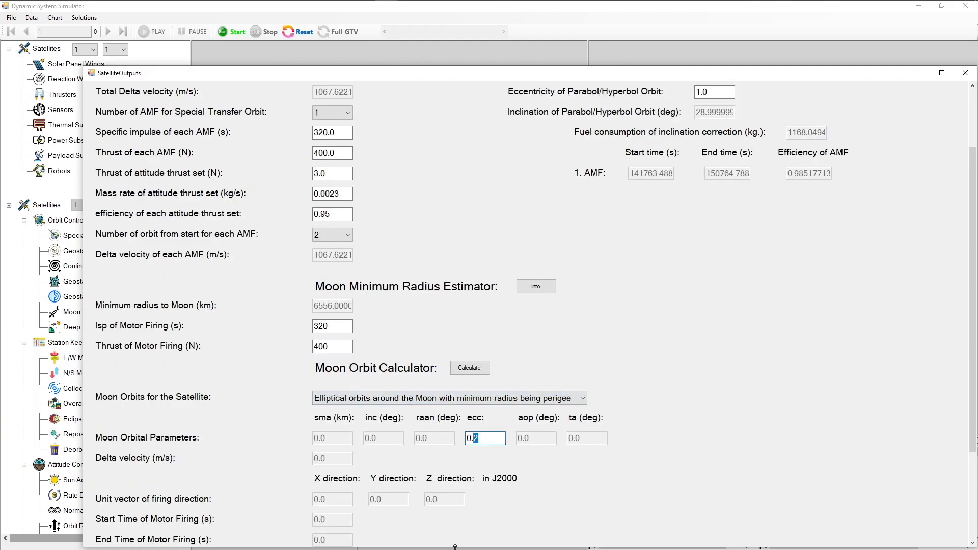
{"action": "left_click", "coordinate": [473, 372]}
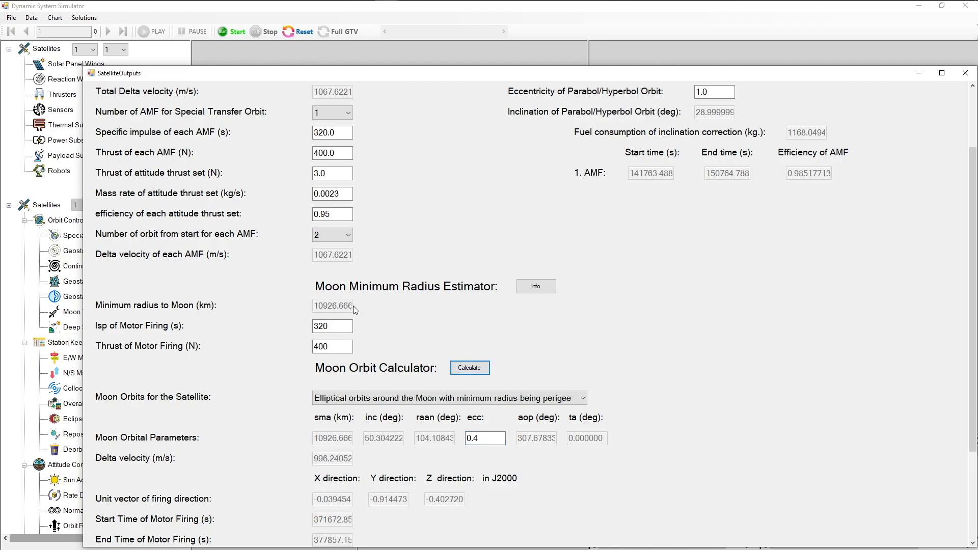
{"action": "key", "text": "Escape"}
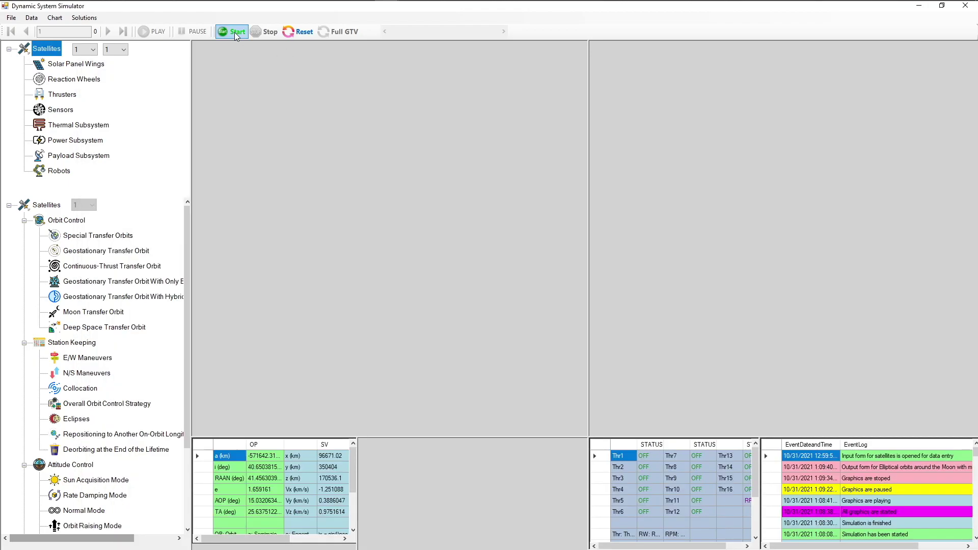
Start the perigee-case simulation and let both 3D views load at the transfer start
{"action": "left_click", "coordinate": [235, 33]}
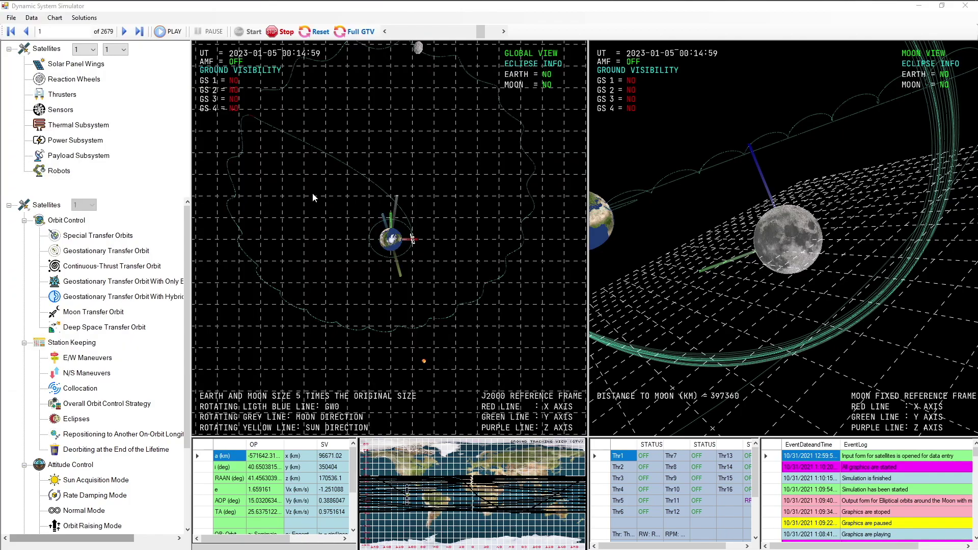
Play the perigee animation until the satellite circles the Moon on 10 January 2023
{"action": "left_click", "coordinate": [168, 33]}
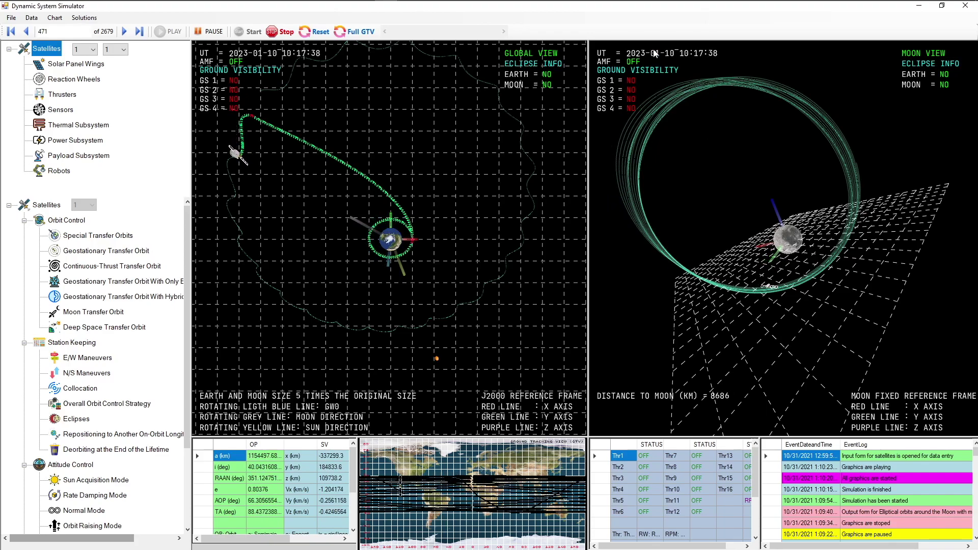
Stop the perigee run, calculate the apogee-case elliptical Moon orbit, and start its simulation
{"action": "left_click", "coordinate": [282, 33]}
{"action": "left_click", "coordinate": [476, 398]}
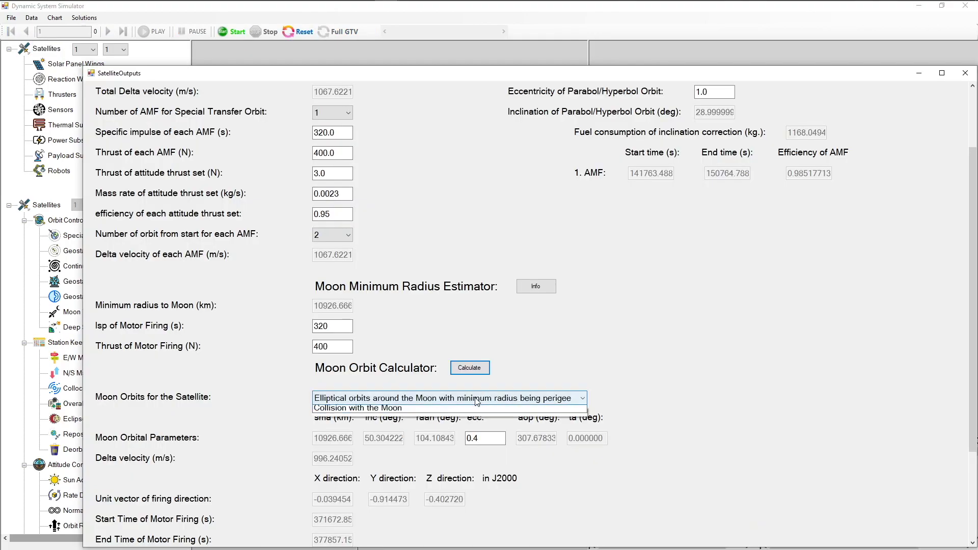
{"action": "left_click", "coordinate": [473, 433]}
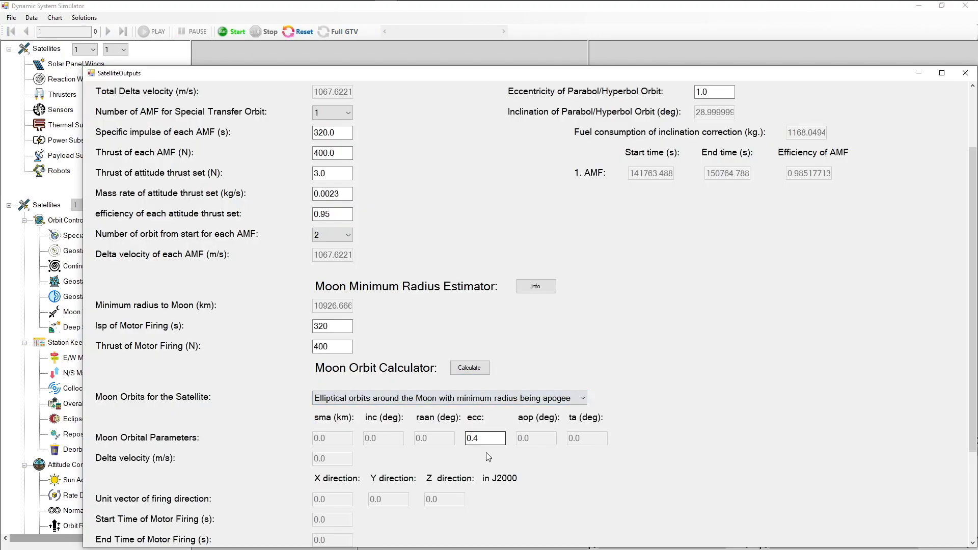
{"action": "left_click", "coordinate": [467, 372]}
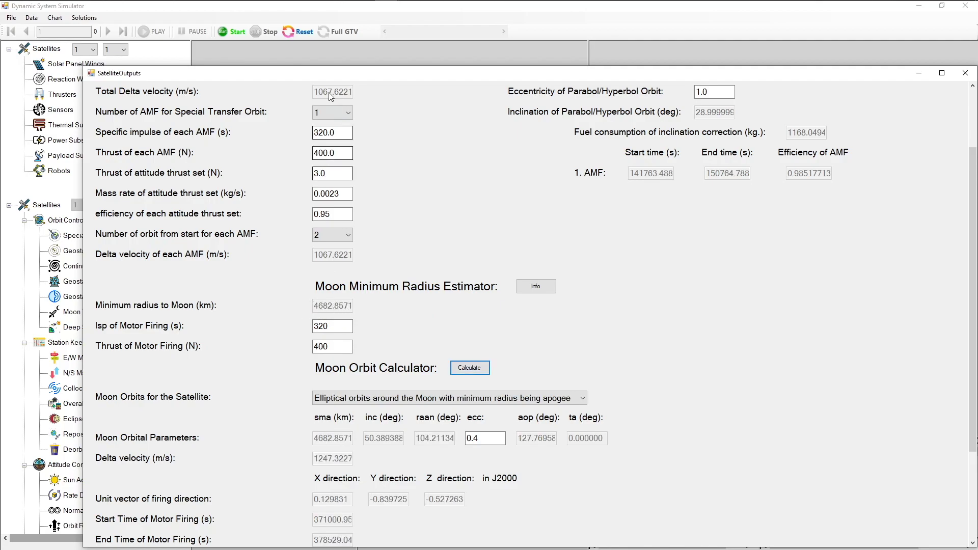
{"action": "left_click", "coordinate": [238, 34]}
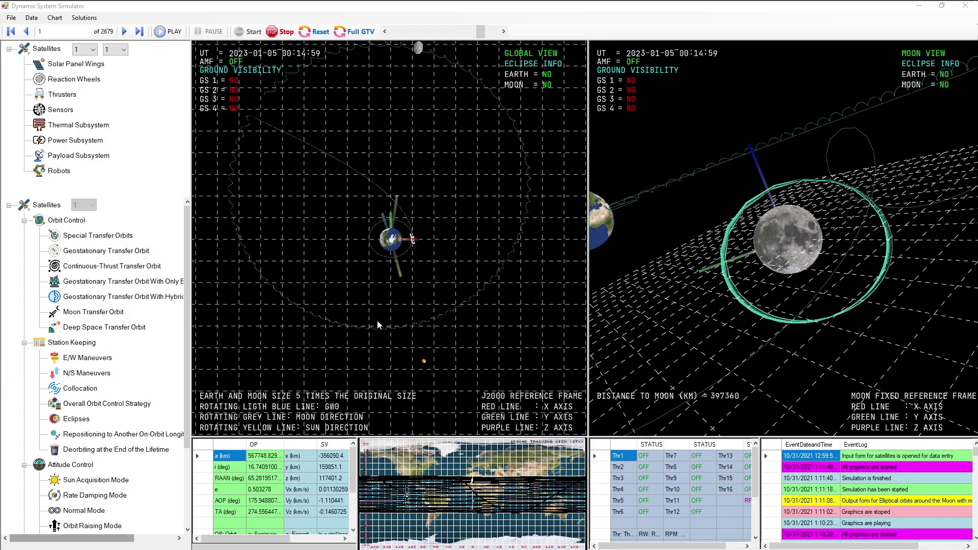
{"action": "left_click", "coordinate": [171, 31]}
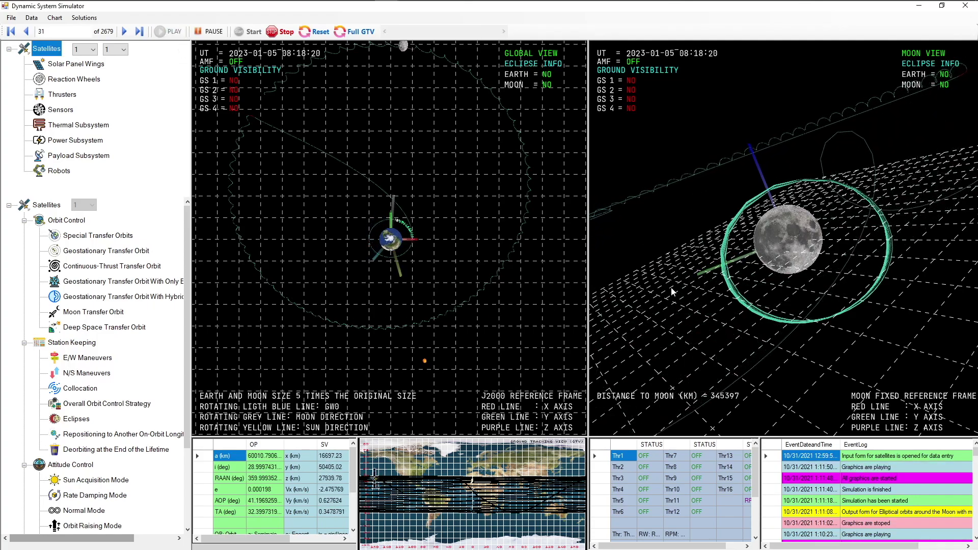
{"action": "scroll", "coordinate": [707, 285], "scroll_direction": "up", "scroll_amount": 1}
{"action": "scroll", "coordinate": [706, 284], "scroll_direction": "up", "scroll_amount": 1}
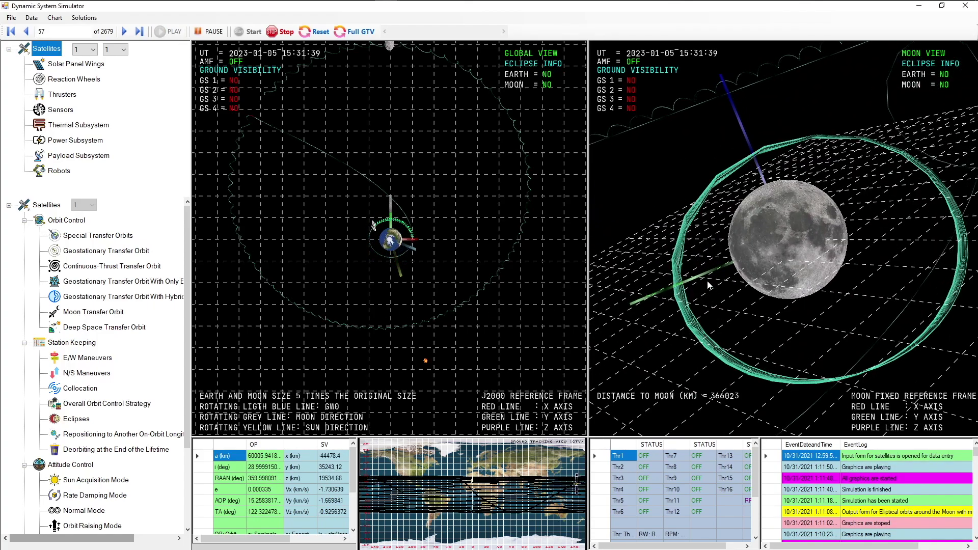
{"action": "scroll", "coordinate": [707, 284], "scroll_direction": "up", "scroll_amount": 1}
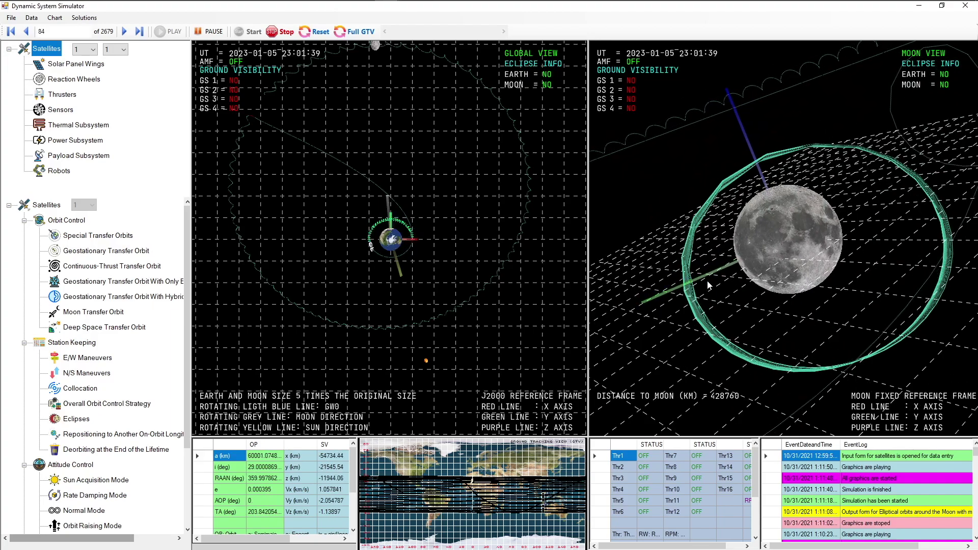
{"action": "scroll", "coordinate": [708, 285], "scroll_direction": "up", "scroll_amount": 1}
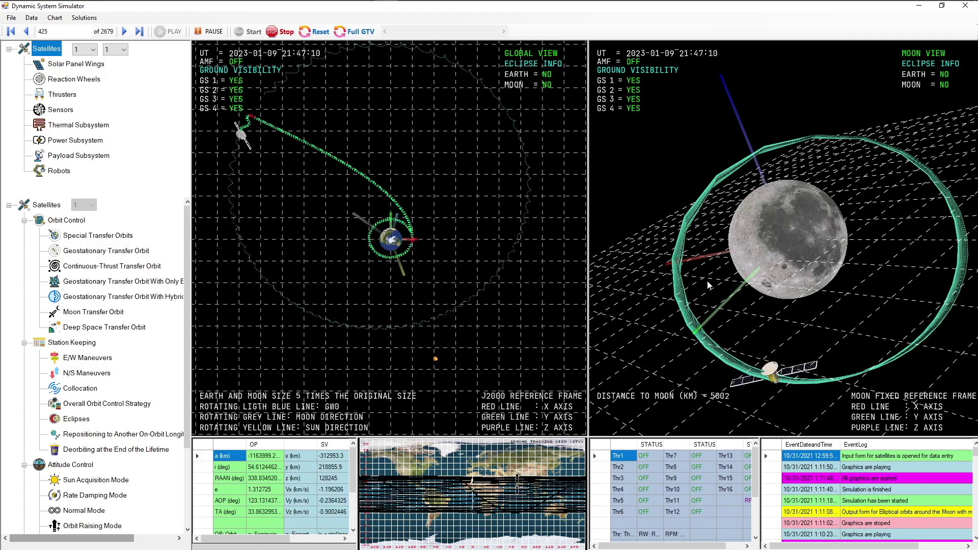
{"action": "left_click", "coordinate": [209, 31]}
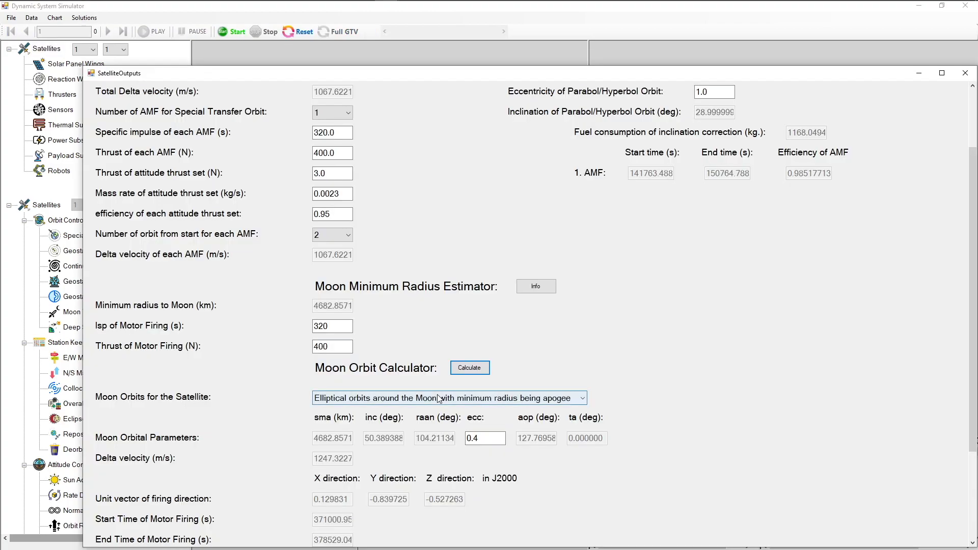
Set the 'Moon Orbits for the Satellite' option to 'Collision with the Moon'
{"action": "left_click", "coordinate": [439, 399]}
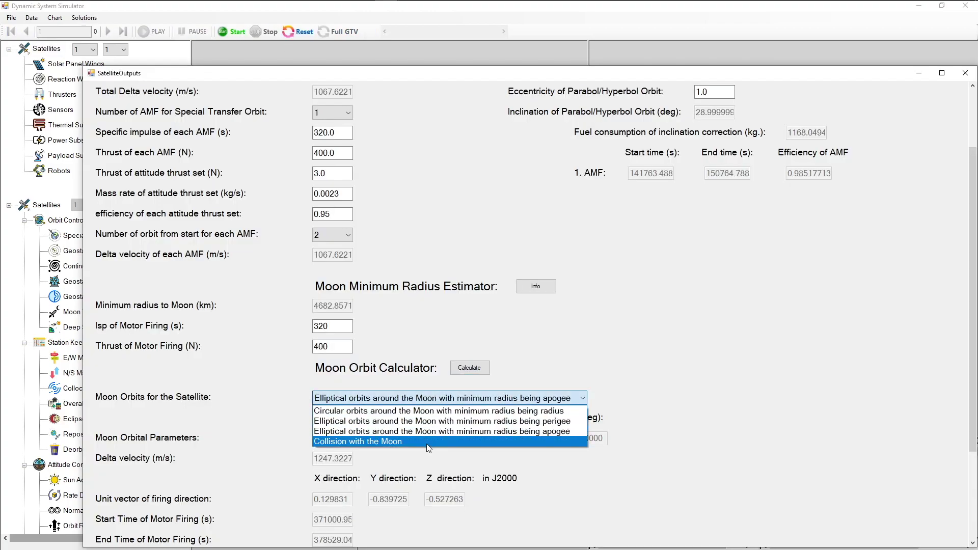
{"action": "left_click", "coordinate": [427, 444]}
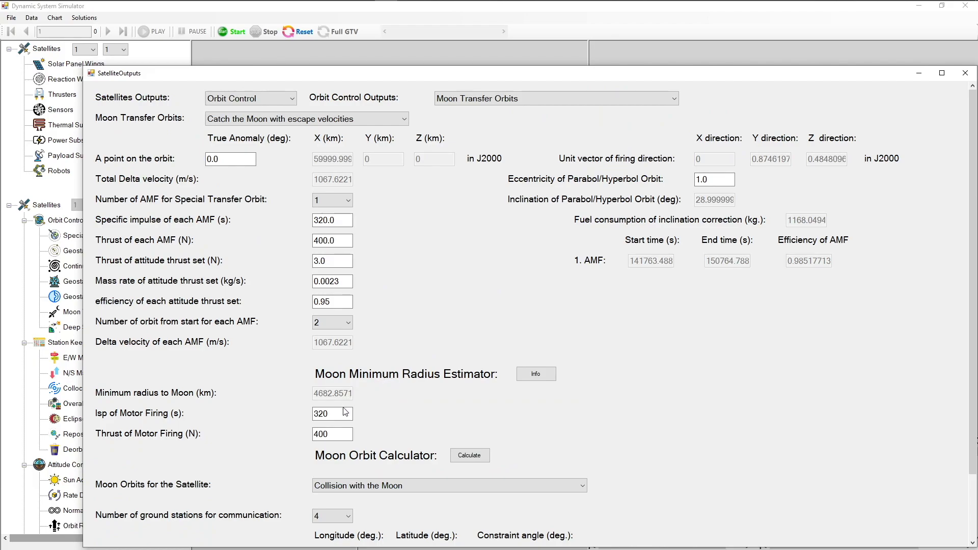